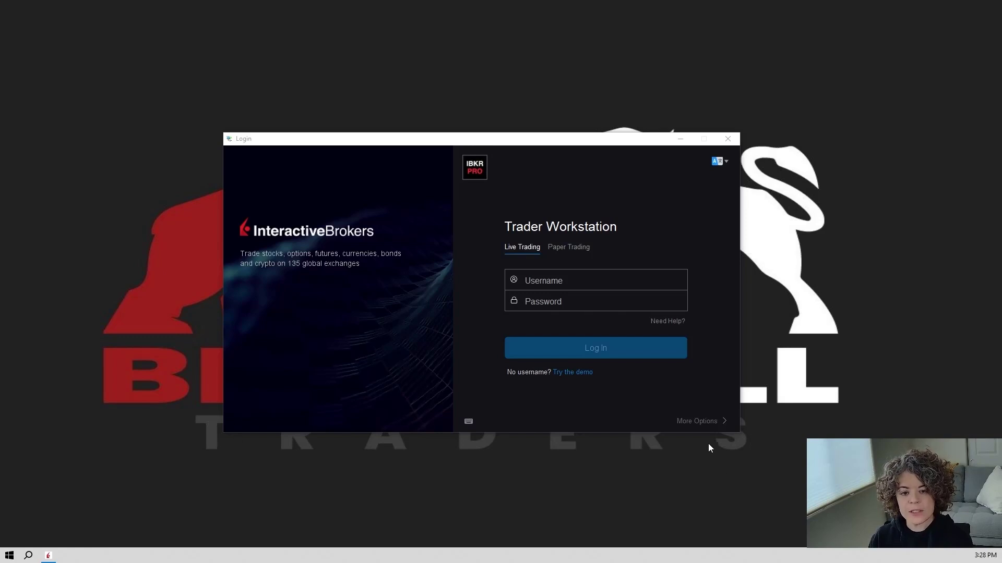
Step: Switch the login screen from live trading to Paper Trading mode
left_click(573, 249)
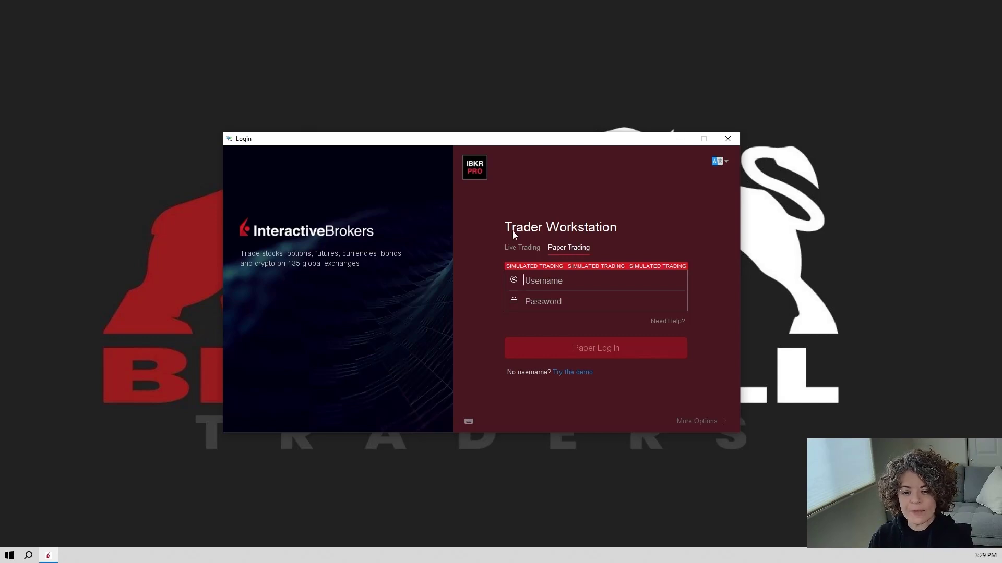
Step: Show the extra login options and keep the dark theme selected
left_click(706, 421)
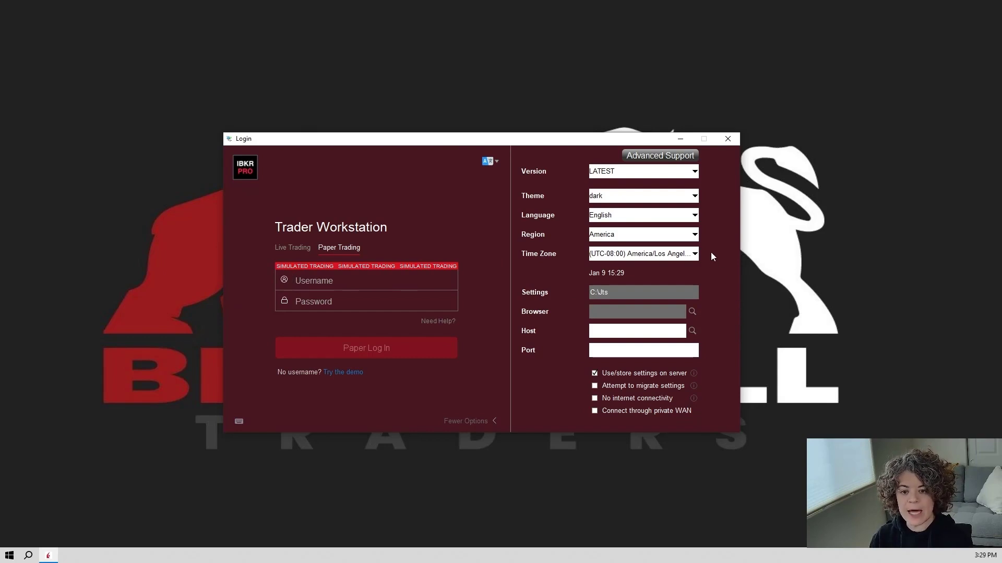
left_click(695, 198)
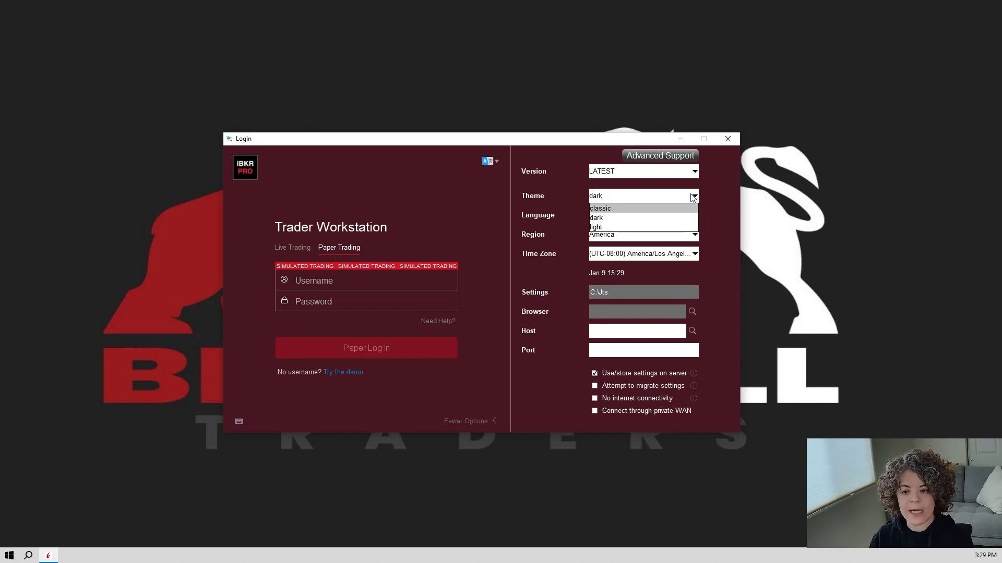
left_click(693, 197)
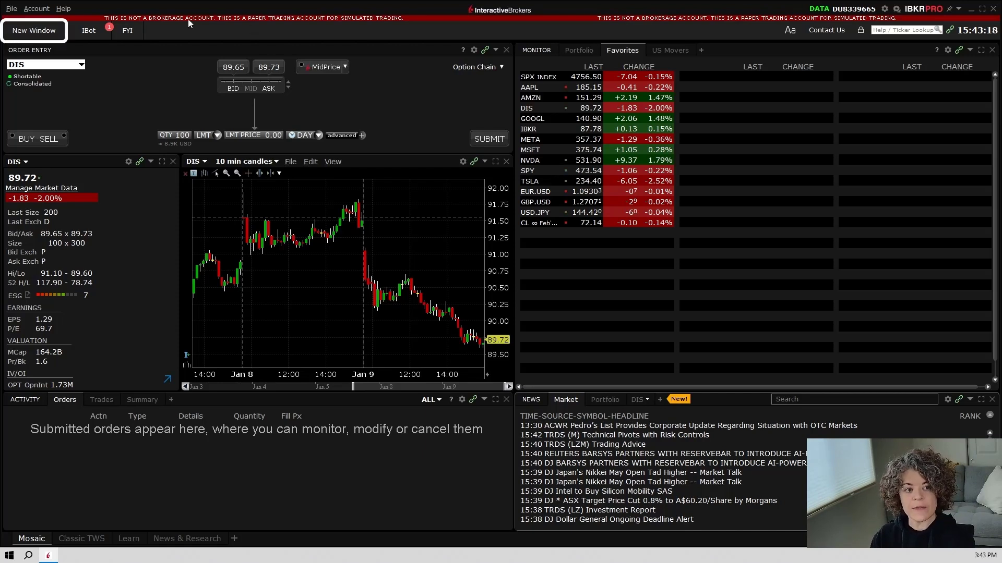
left_click(46, 33)
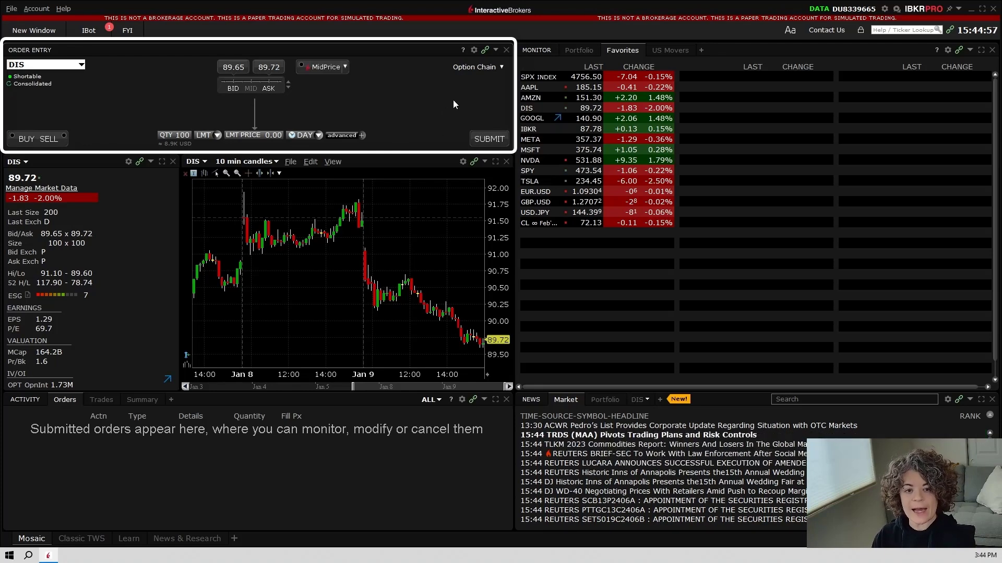
Step: Open the DIS option chain, then show and dismiss the related trading tools list
left_click(493, 68)
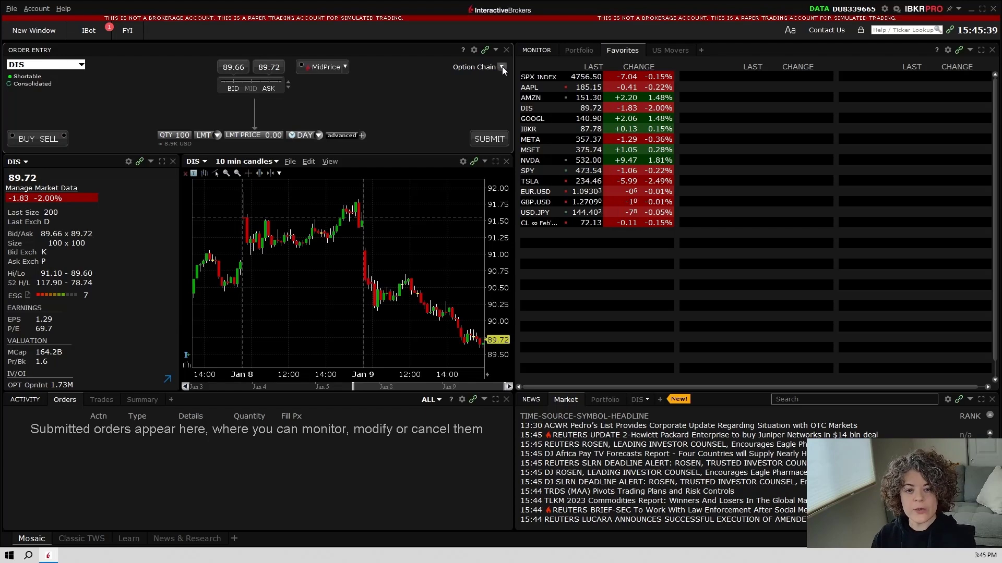
left_click(502, 67)
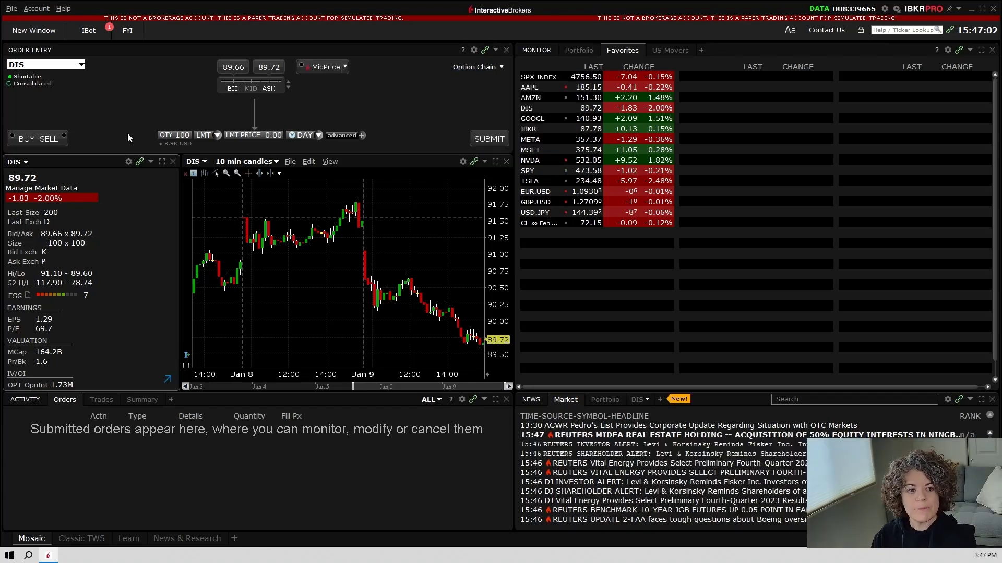
left_click(124, 158)
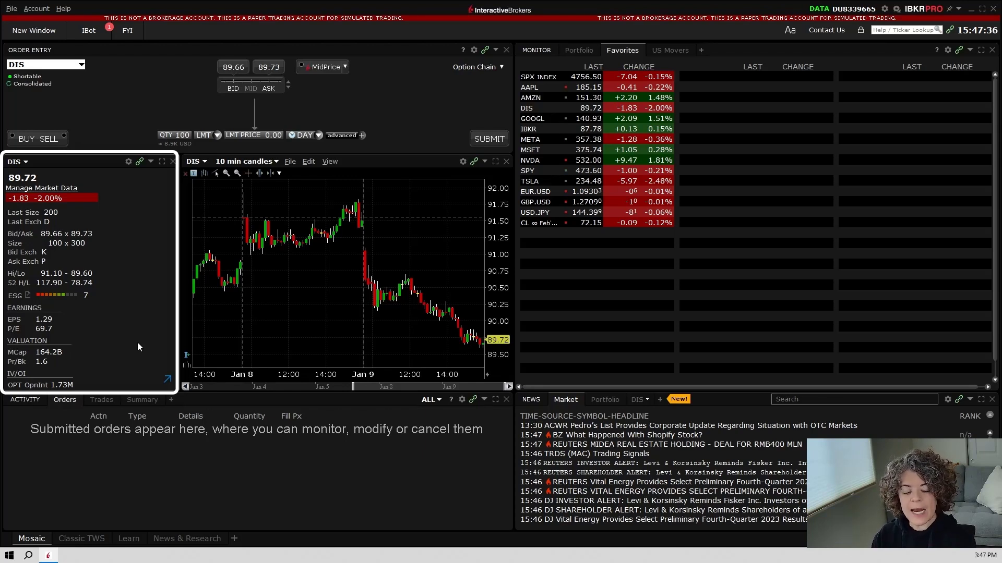
Step: Expand the full DIS quote details and scroll through them
left_click(161, 374)
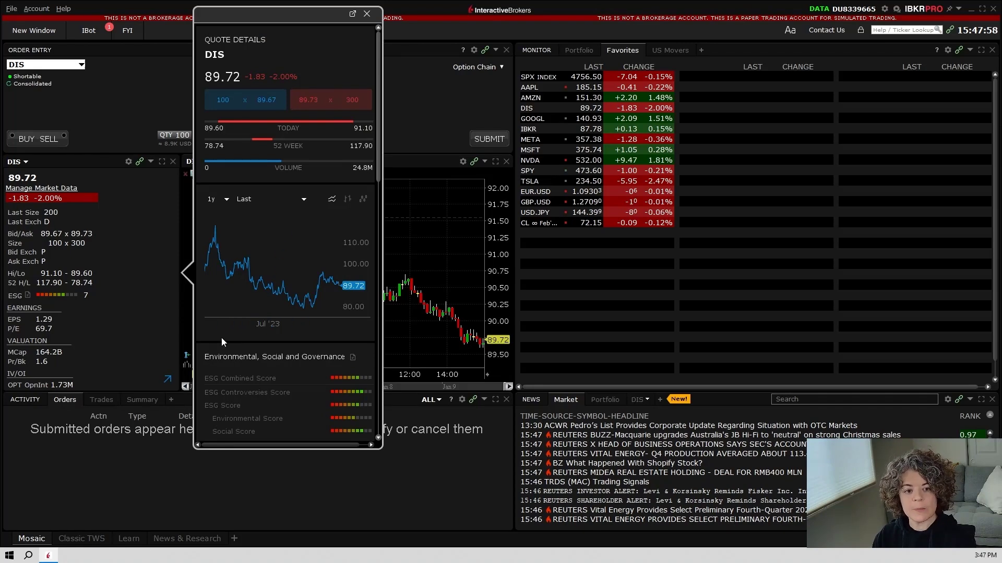
scroll(243, 314, "down", 5)
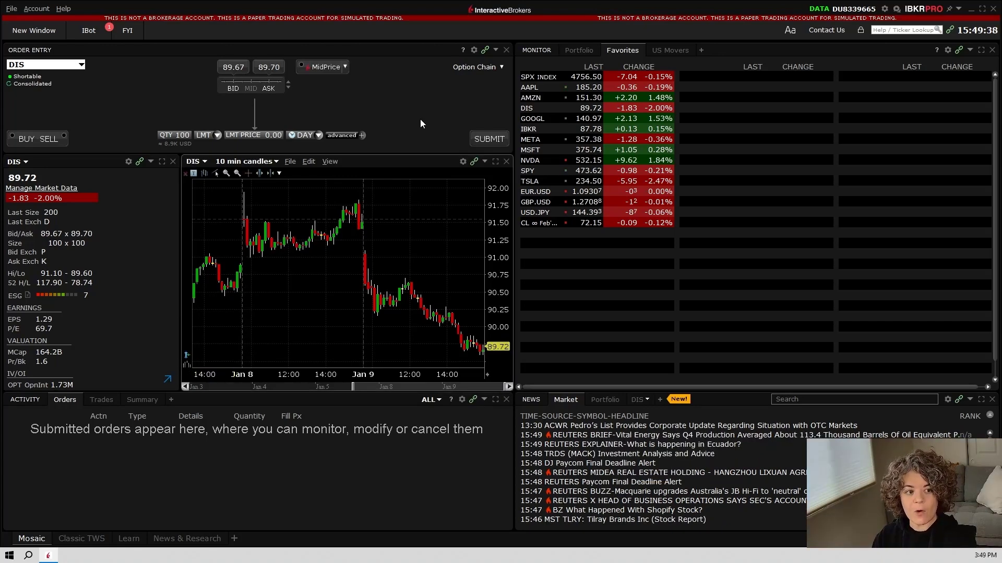
Step: Replace DIS with AAPL stock in the Order Entry symbol field
left_click(65, 58)
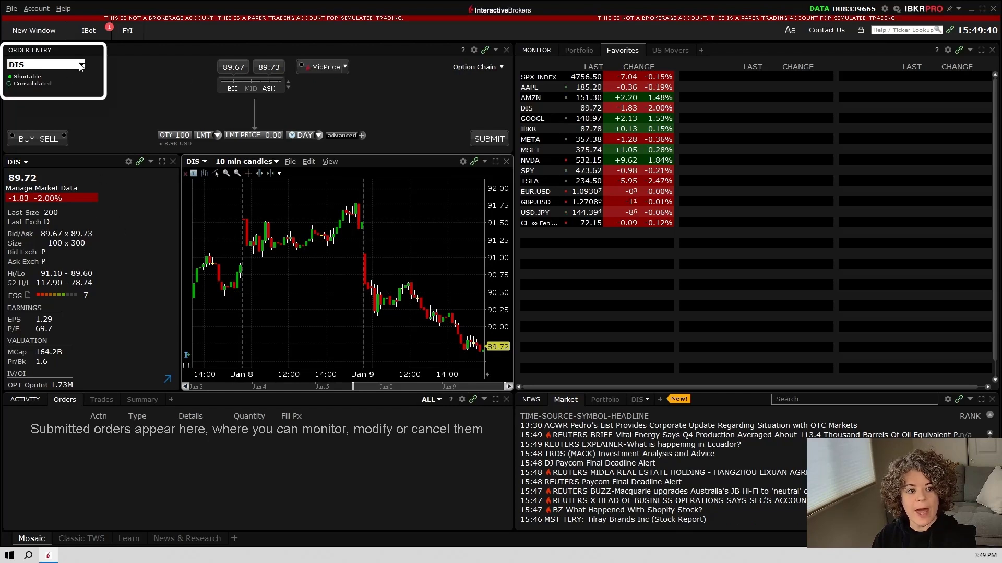
left_click(81, 66)
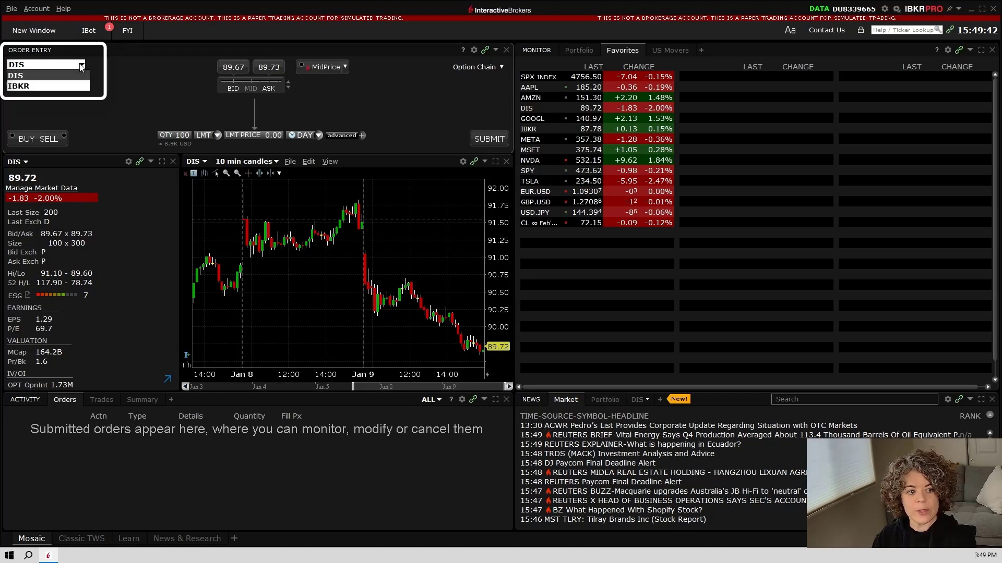
left_click(27, 66)
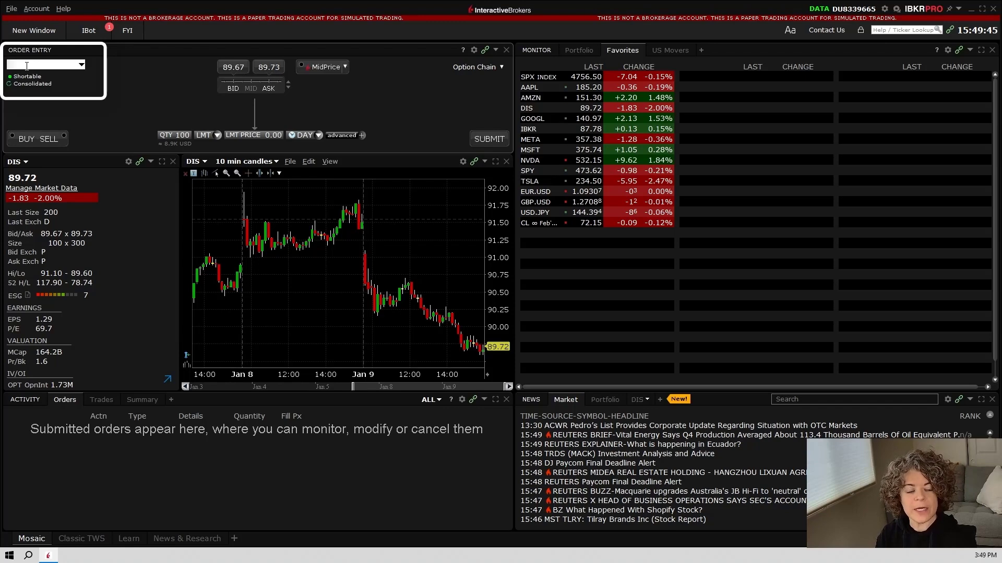
type("AAPL")
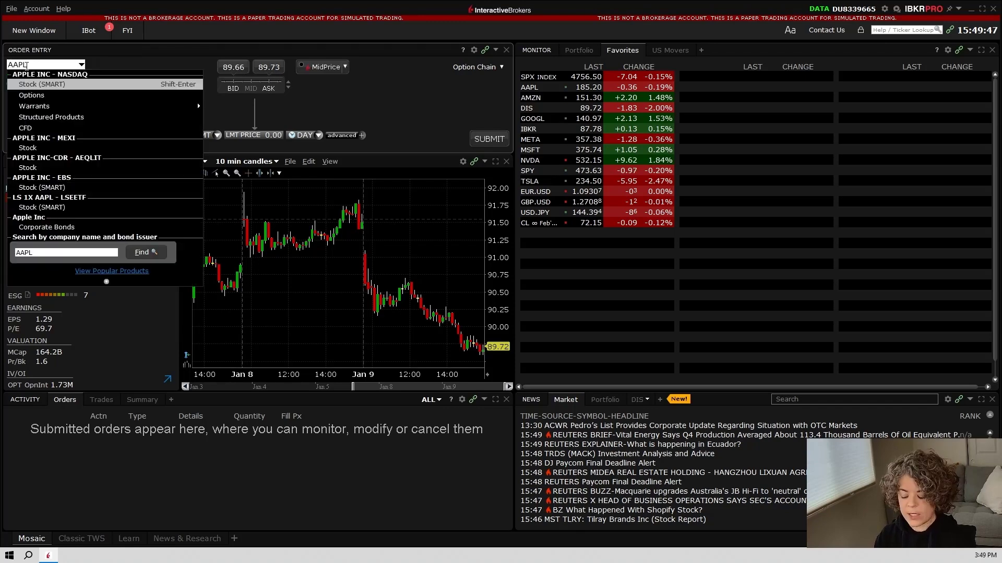
key("Return")
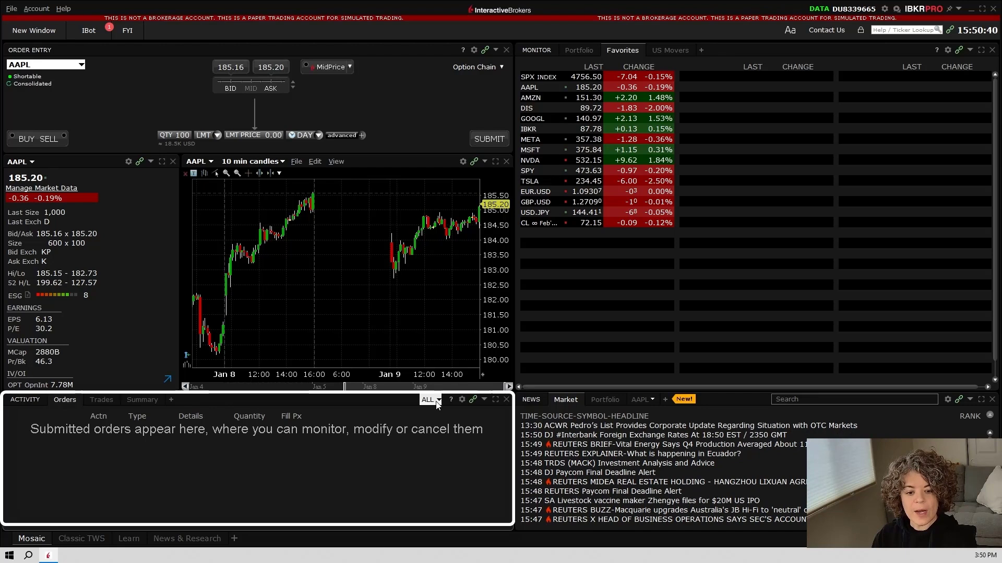
left_click(438, 400)
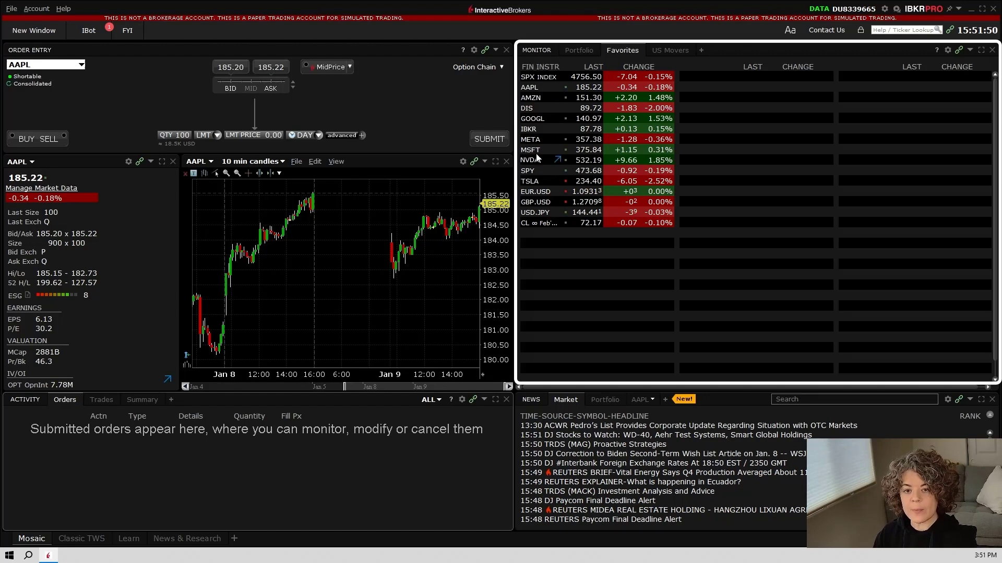
Step: Preview the Portfolio and US Movers tabs, then return to the Favorites watchlist
left_click(591, 50)
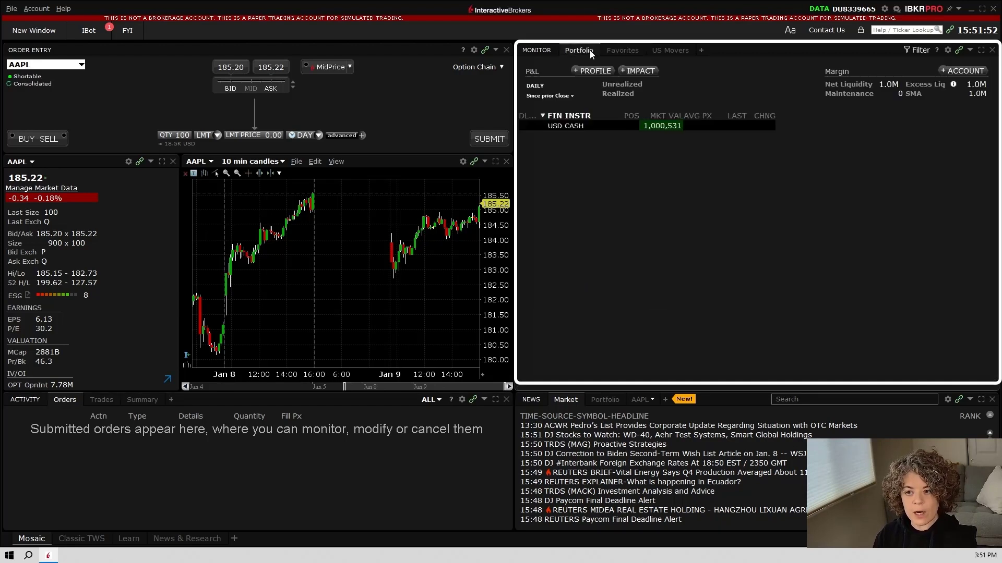
left_click(662, 51)
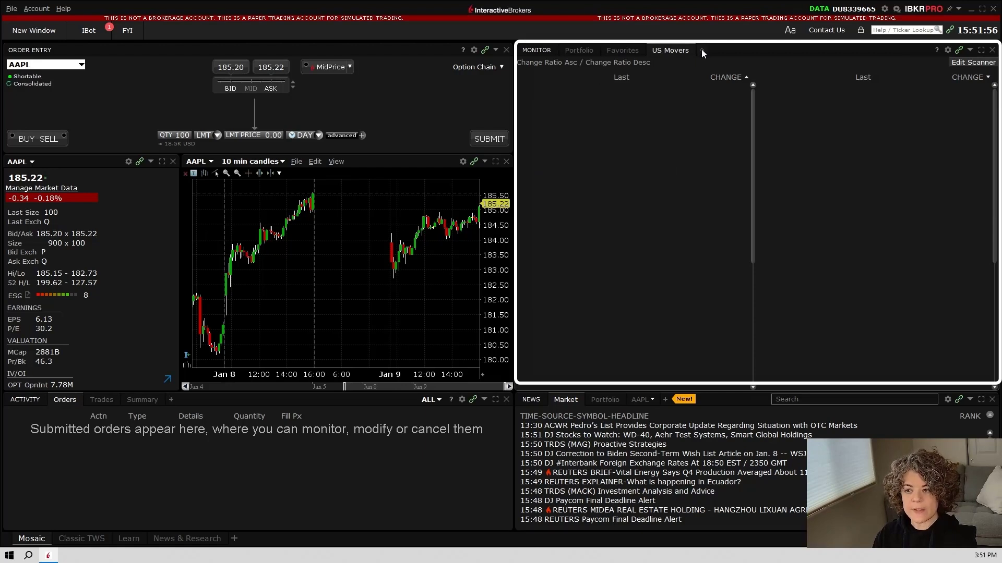
left_click(622, 53)
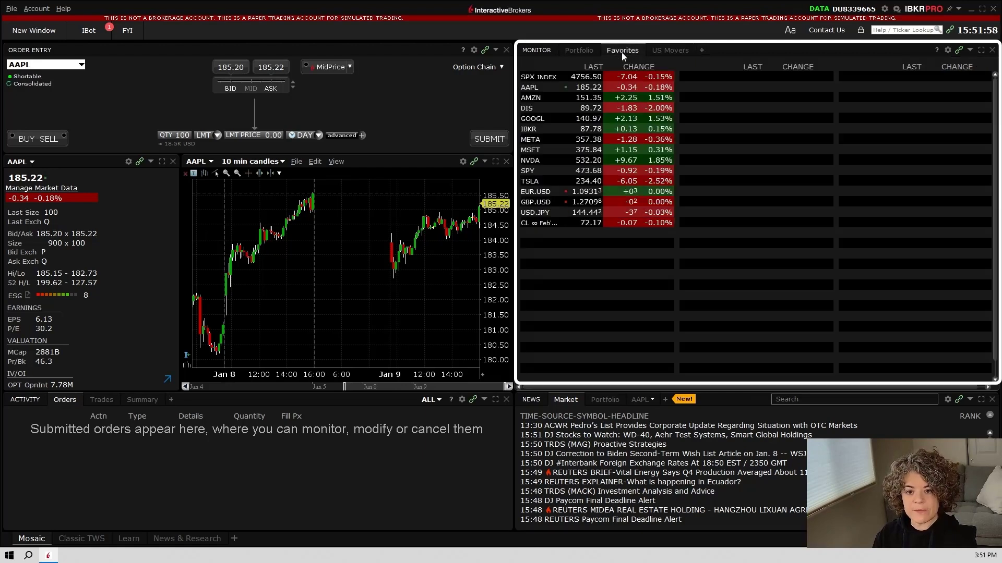
Step: Look up CCL contracts in a new Favorites watchlist row
left_click(541, 234)
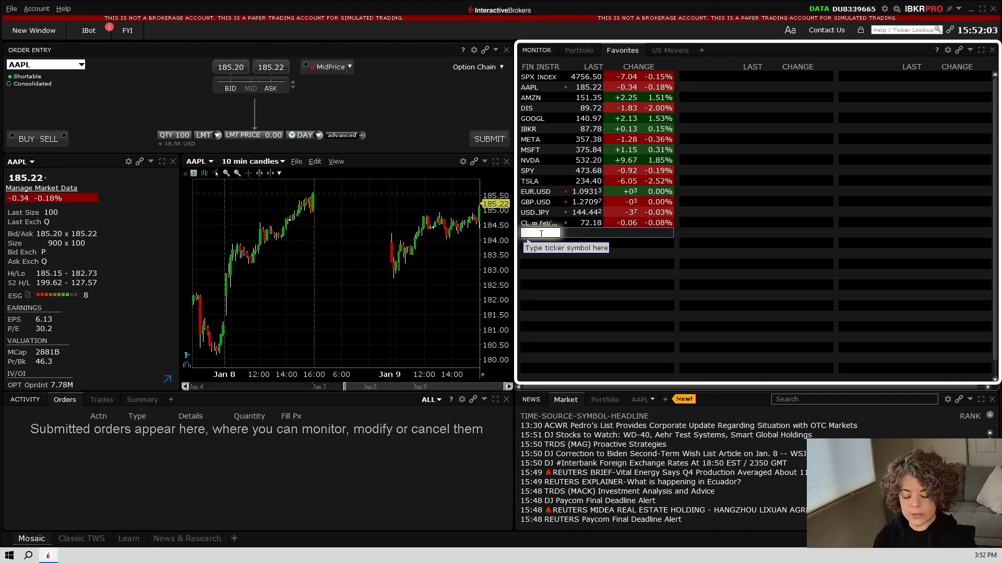
type("ccl")
key("Return")
key("Return")
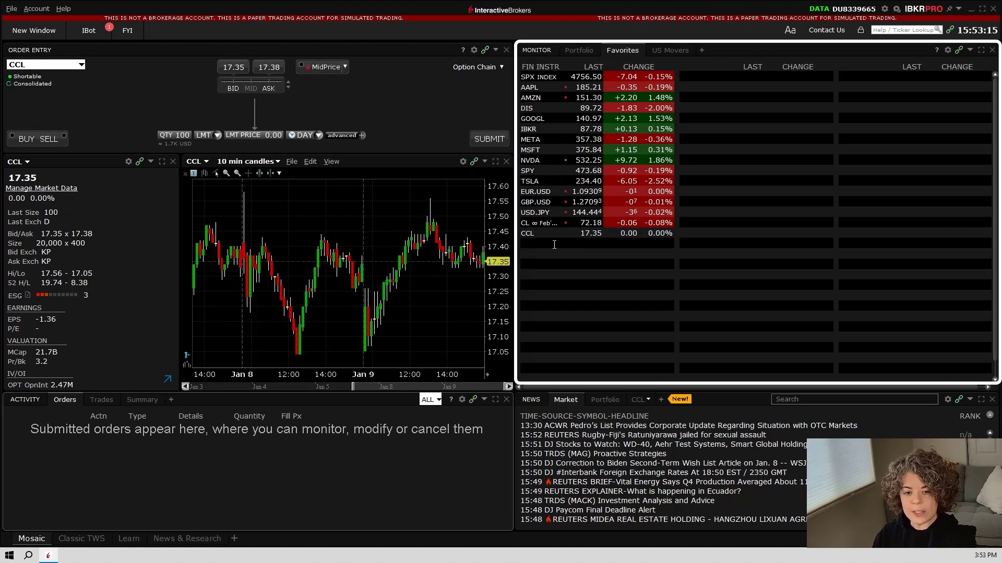
Step: Add NCLH stock to the Favorites watchlist so linked panels switch to it
left_click(554, 245)
type("n")
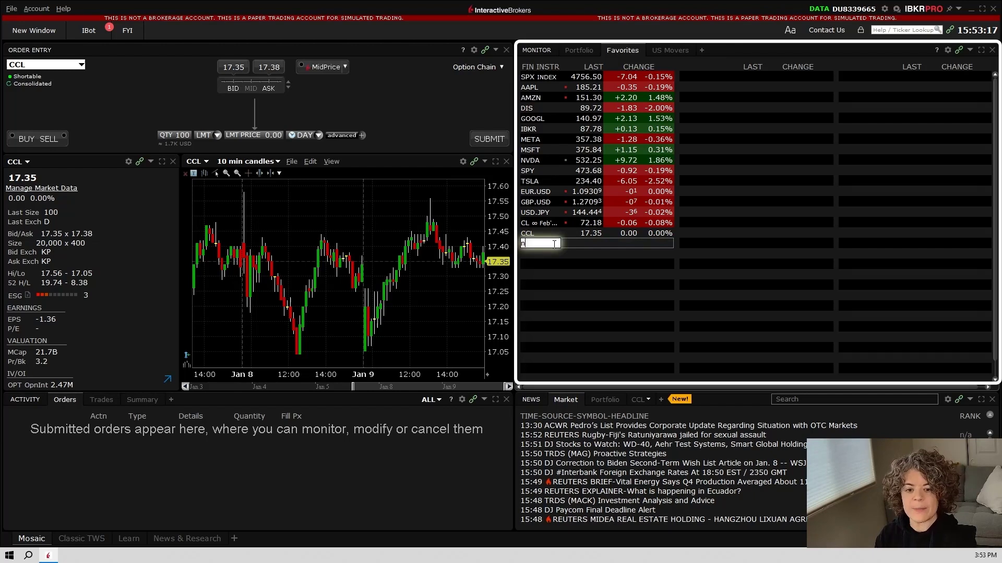
type("clh")
key("Return")
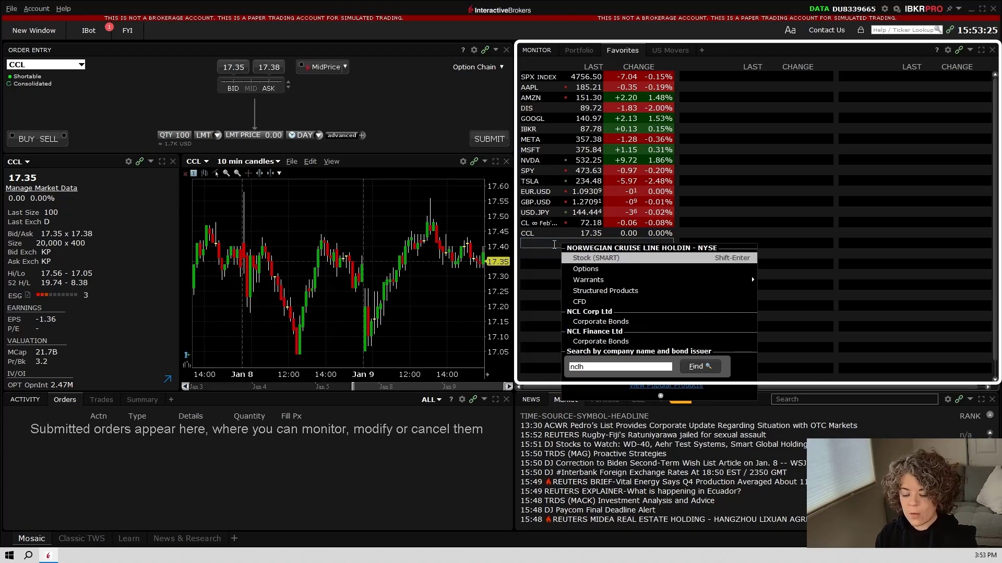
key("Return")
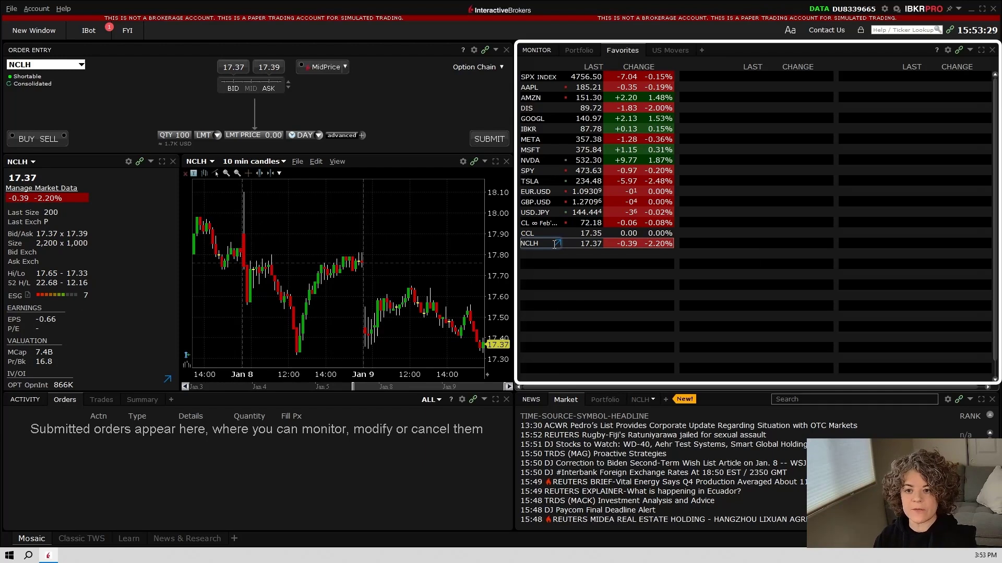
left_click(753, 399)
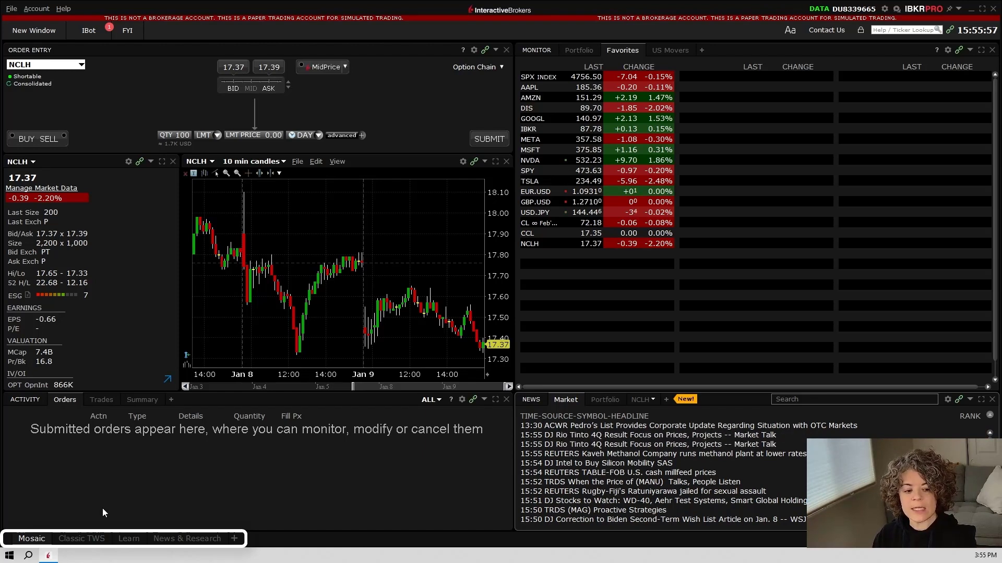
Step: Switch to the Classic TWS layout and open the Portfolio window from the Account menu
left_click(82, 539)
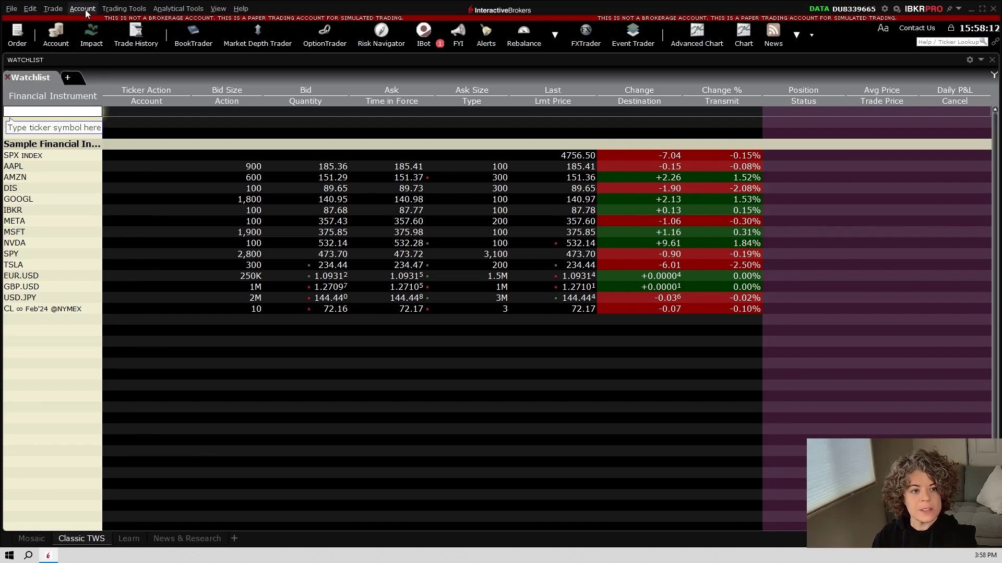
left_click(84, 9)
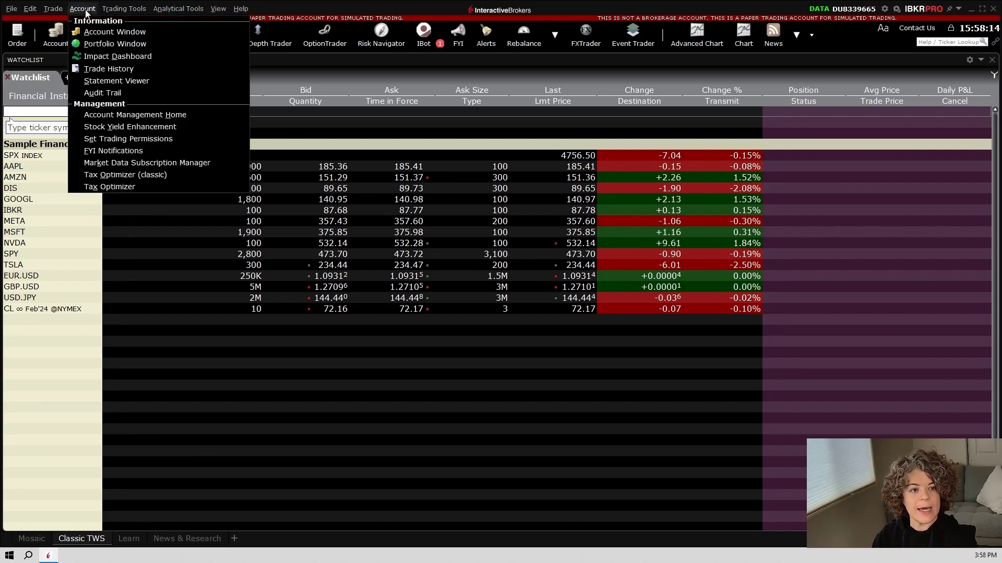
left_click(106, 44)
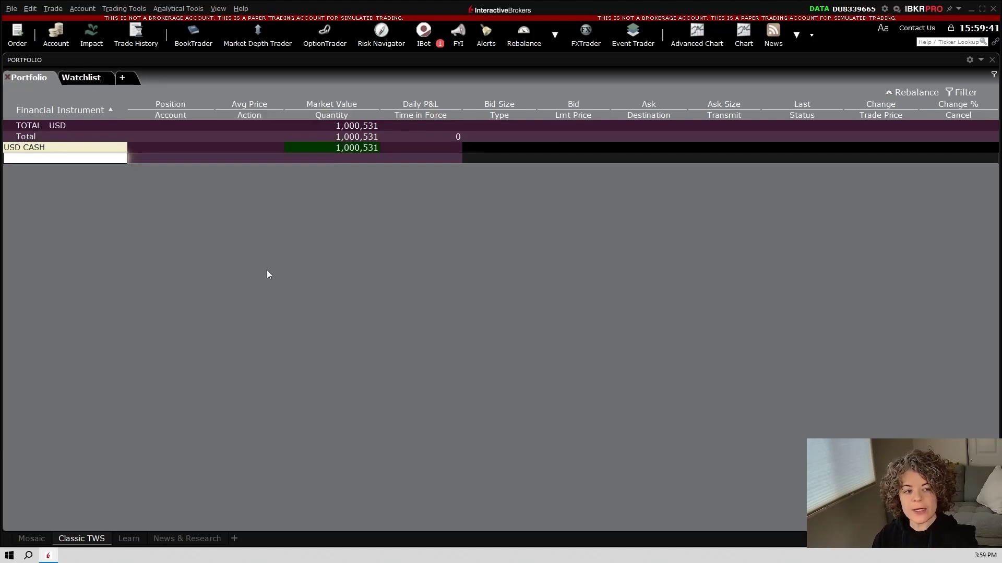
Step: In the Account window, add Previous Day Equity With Loan Value and Net Liquidation Uncertainty to Balances
left_click(59, 40)
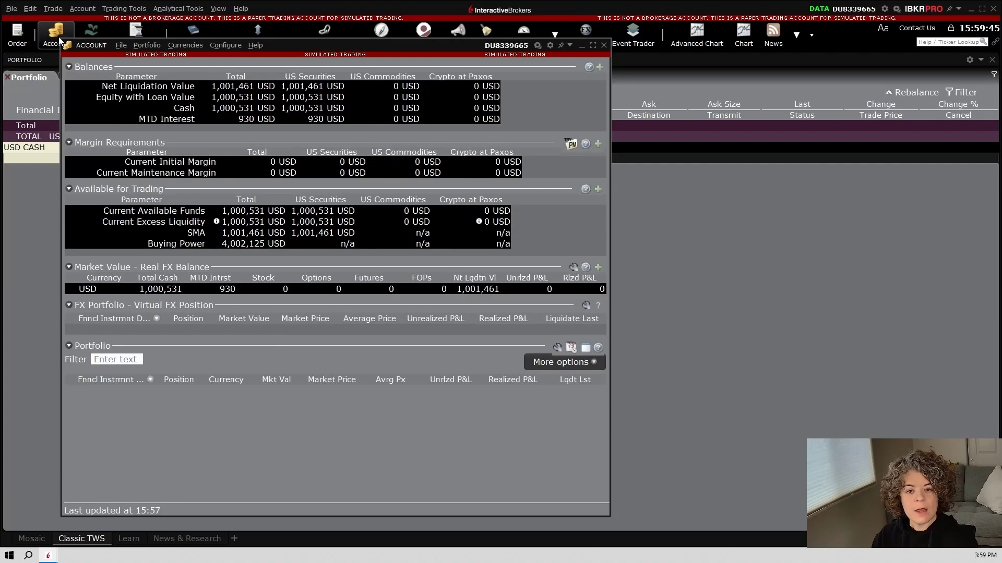
left_click_drag(352, 49, 477, 47)
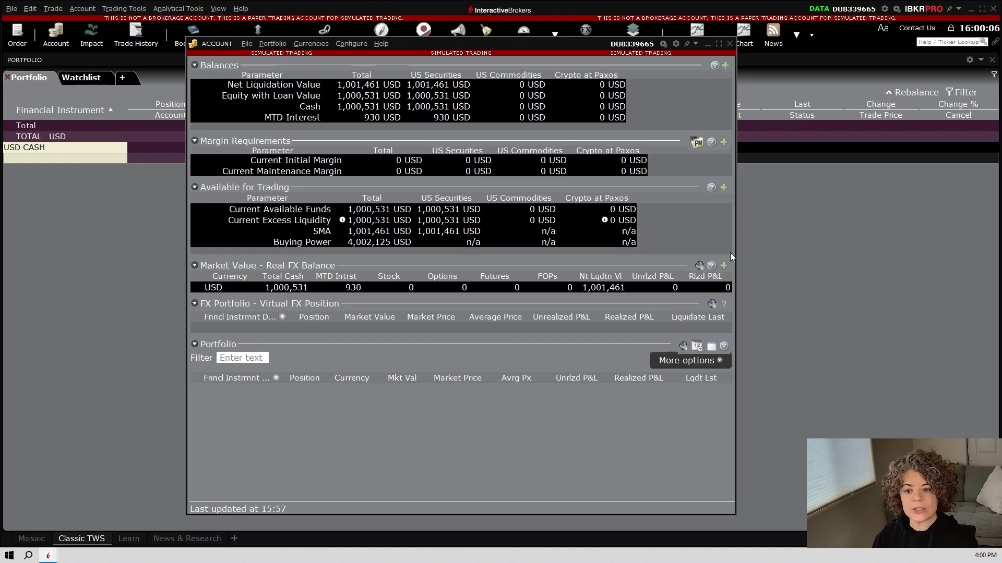
left_click(725, 64)
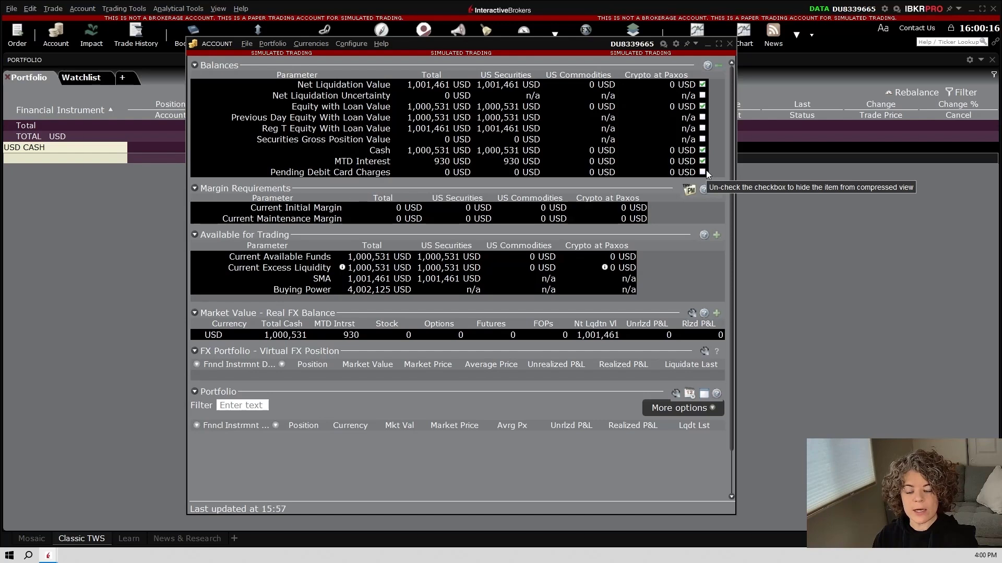
left_click(702, 117)
left_click(702, 95)
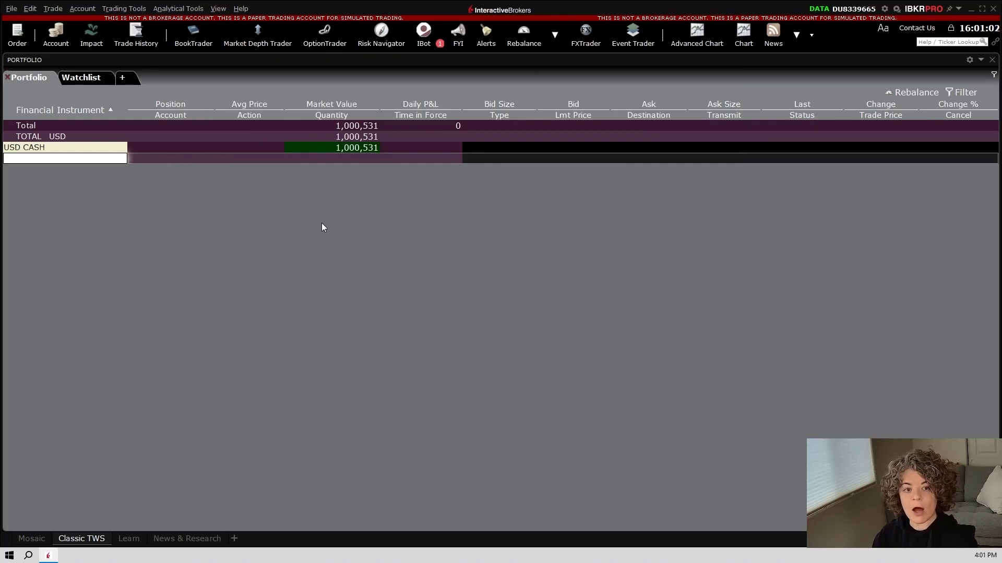
Step: Open OptionTrader and load the Walt Disney (DIS) stock option chain
left_click(333, 35)
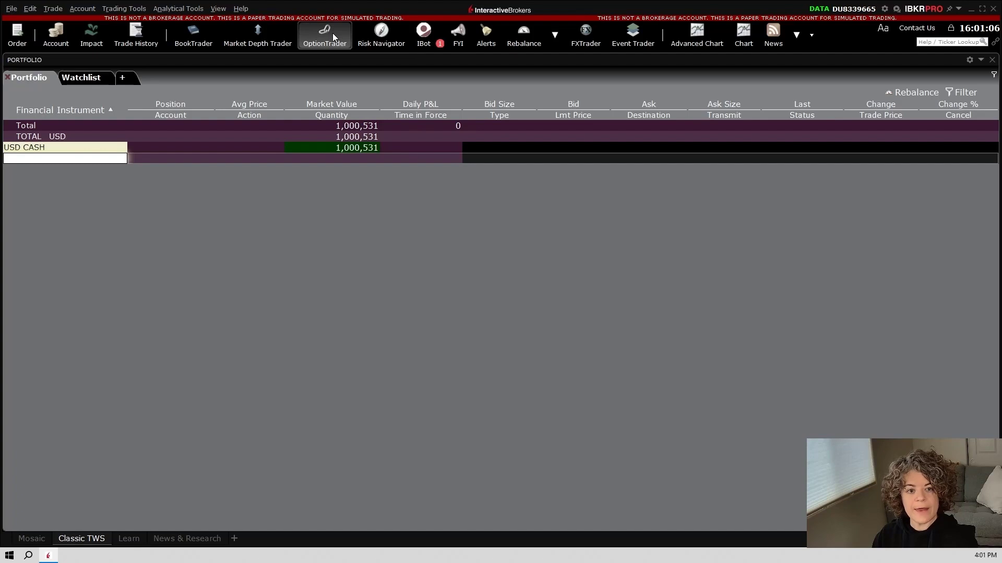
left_click(654, 288)
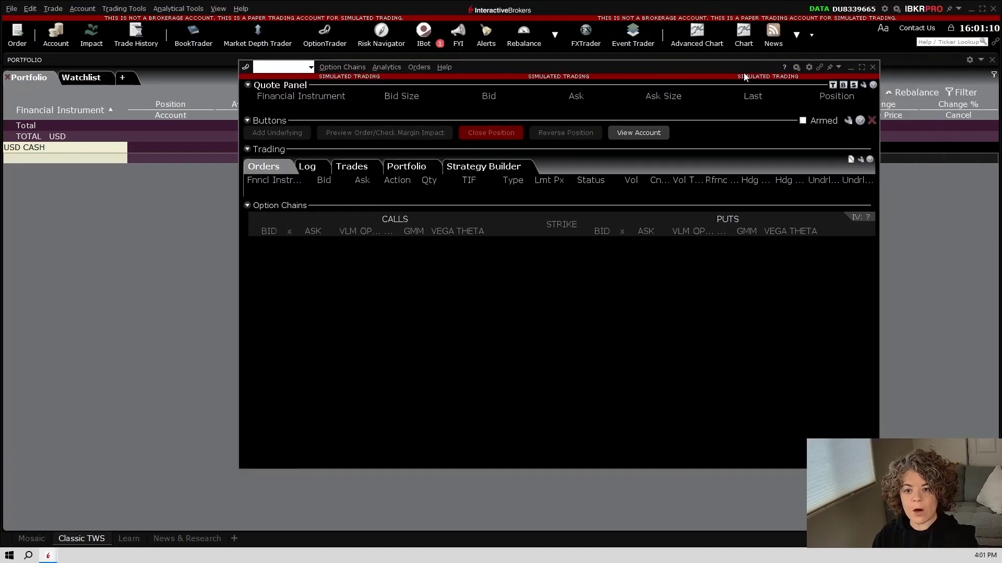
left_click(221, 77)
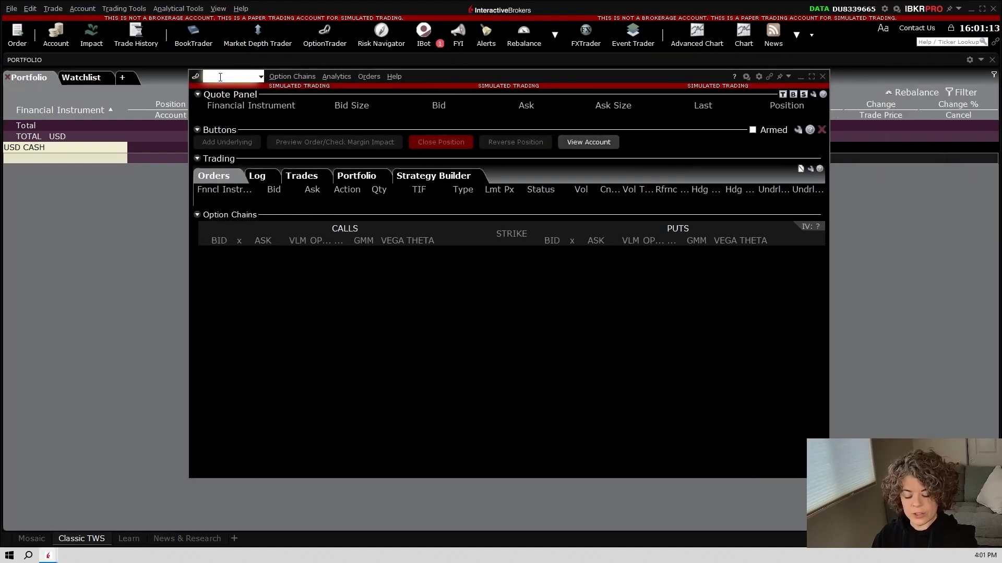
type("DIS")
key("Return")
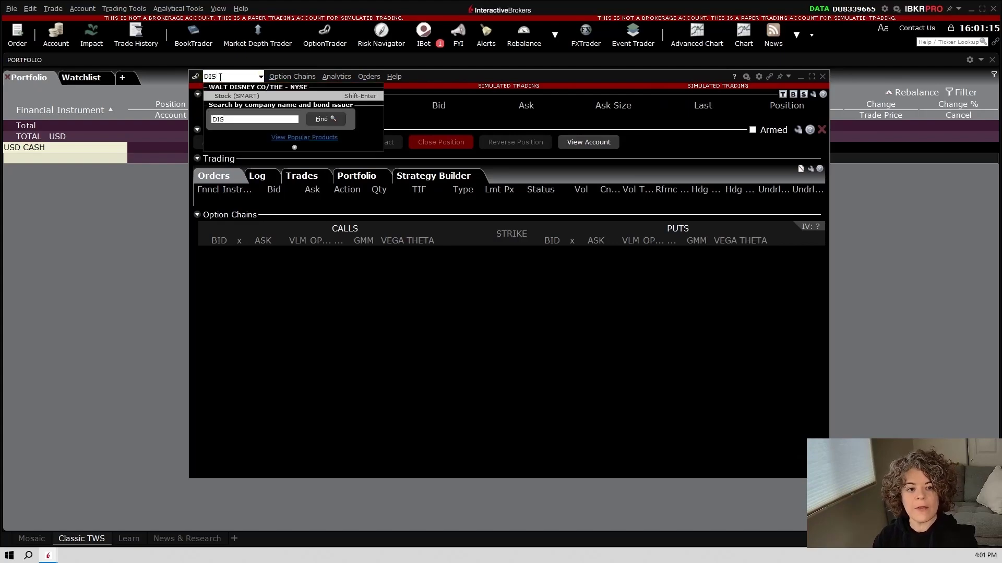
key("Return")
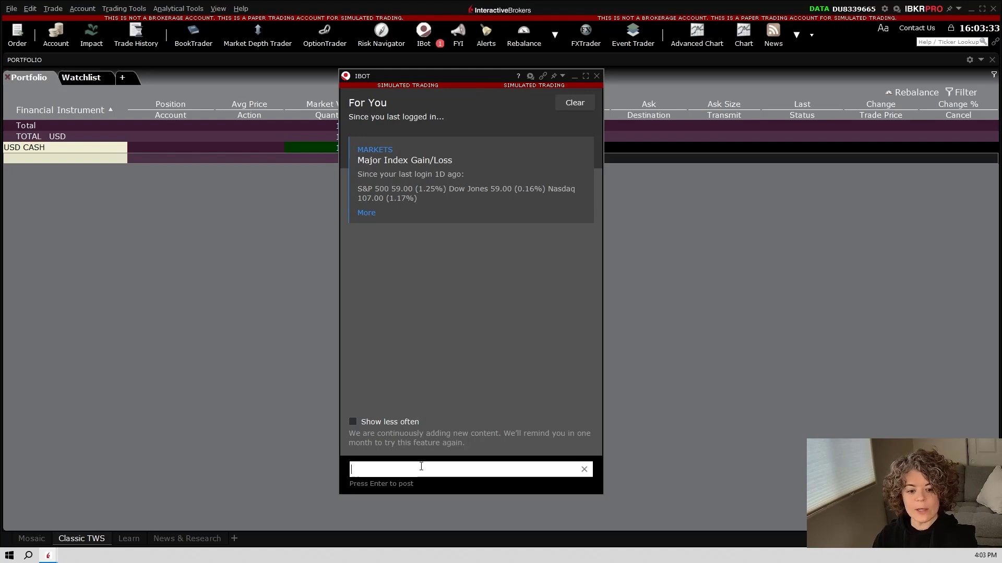
Step: Ask iBot 'what is my overnight buying power?'
type("what is my overnight buying power?")
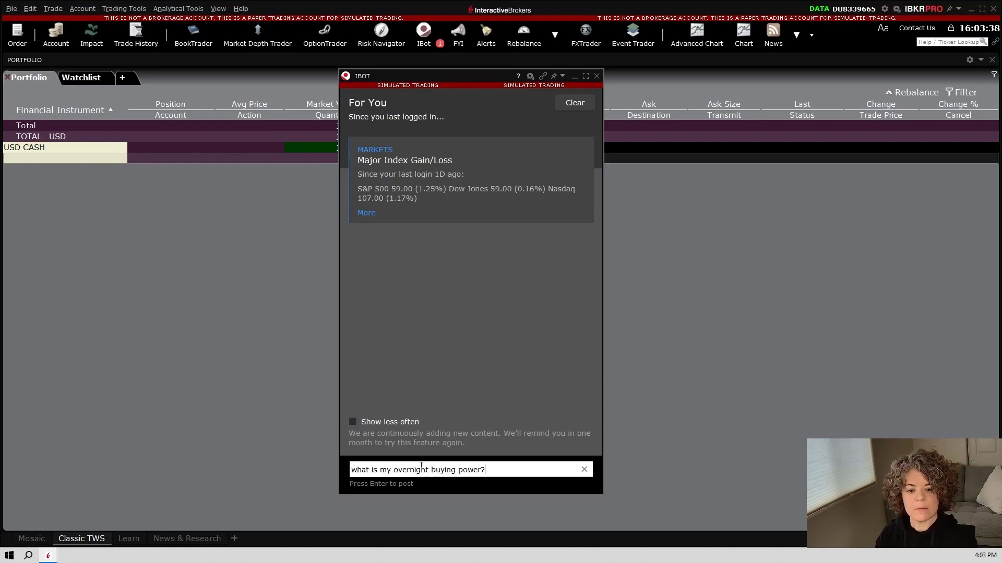
key("Return")
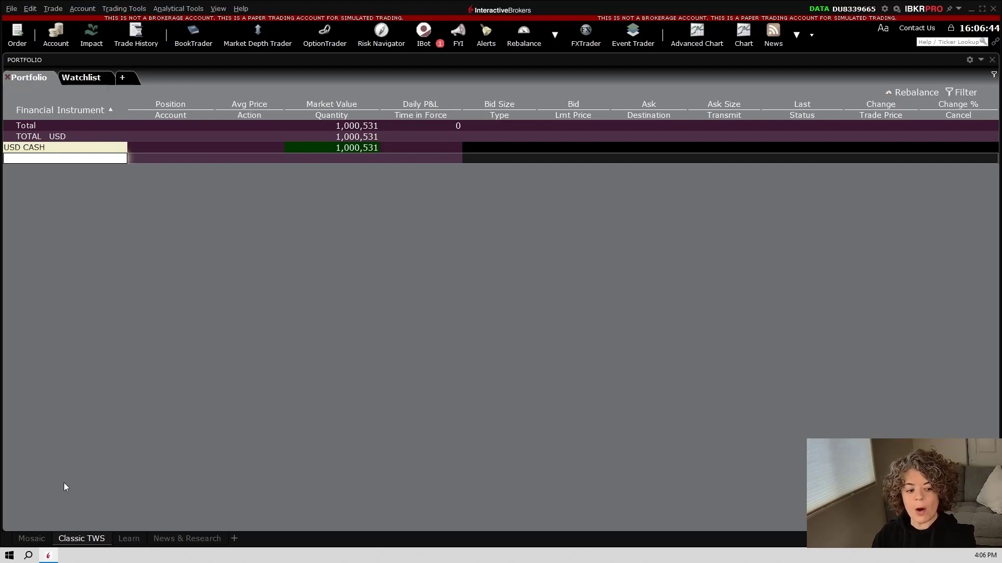
Step: Return to the Mosaic layout showing NCLH order entry, chart, Favorites watchlist and news
left_click(31, 539)
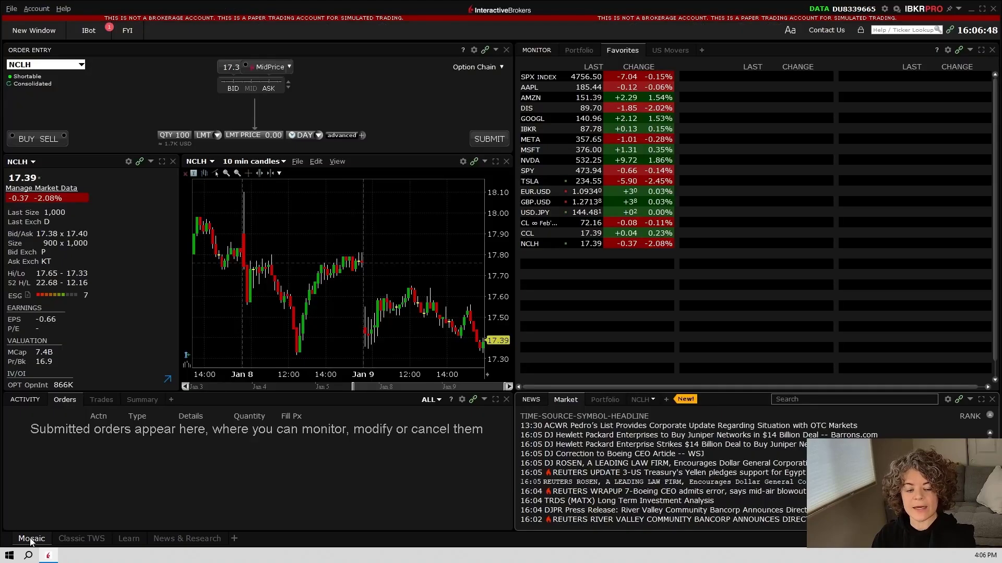